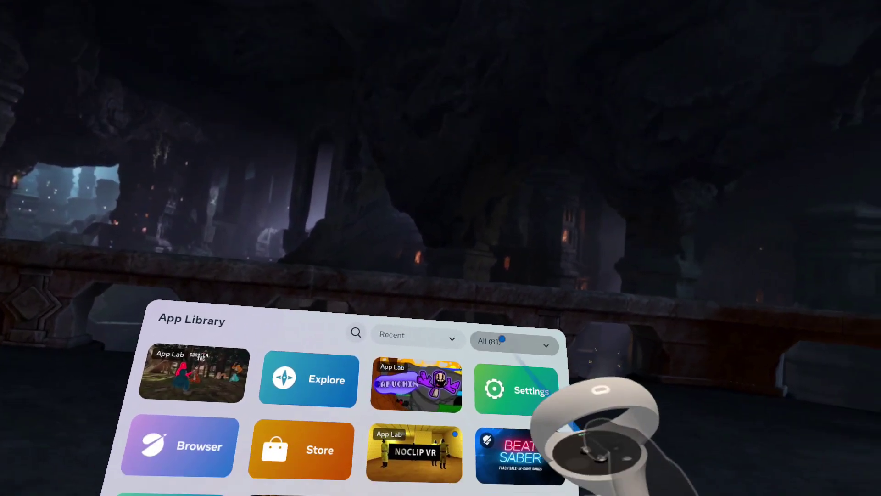
# Filter the App Library to Unknown Sources and launch the SideQuest Installer.
pyautogui.click(502, 340)
pyautogui.click(498, 432)
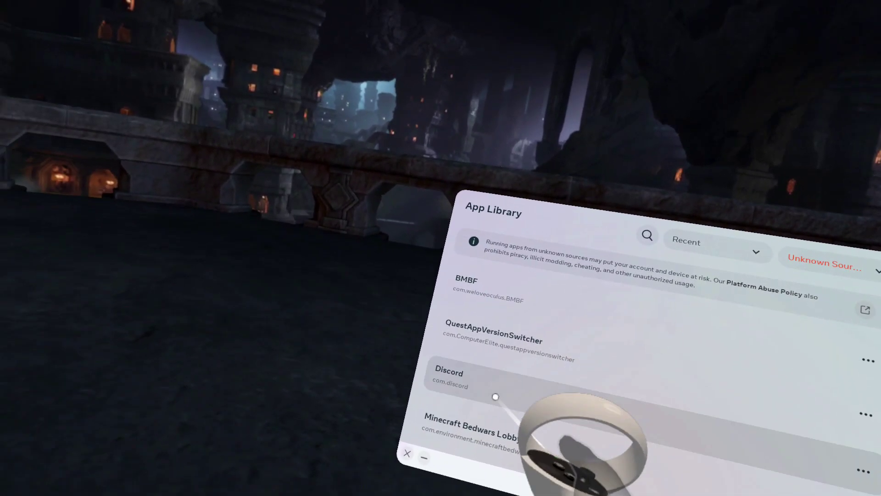
pyautogui.scroll(-5, 495, 396)
pyautogui.click(525, 368)
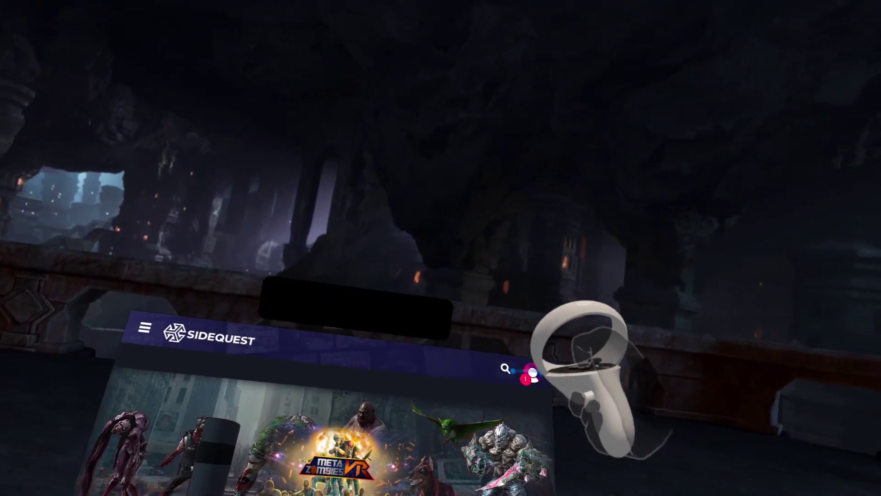
# Search SideQuest's games for 'questapp' to find QuestAppVersionSwitcher.
pyautogui.click(682, 220)
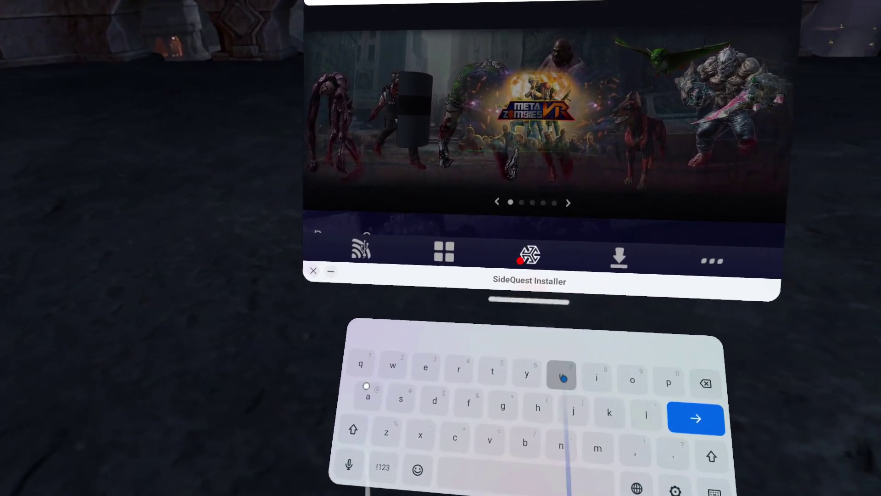
pyautogui.write('est')
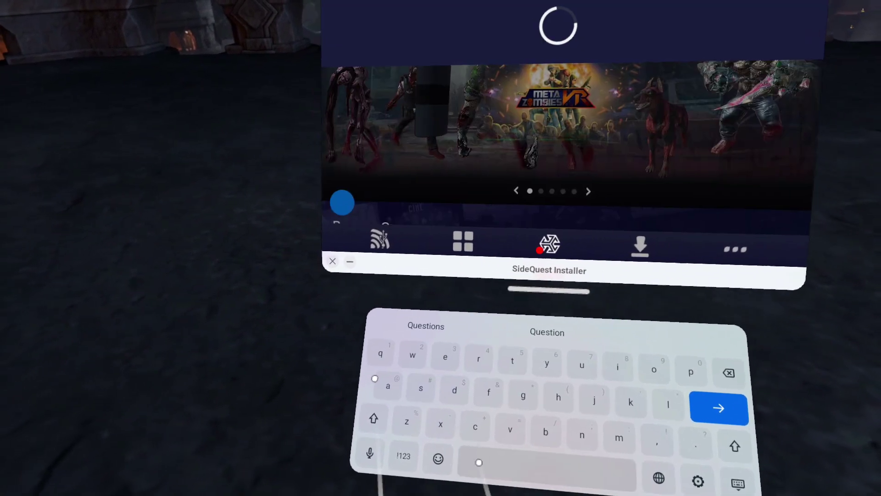
pyautogui.write('app')
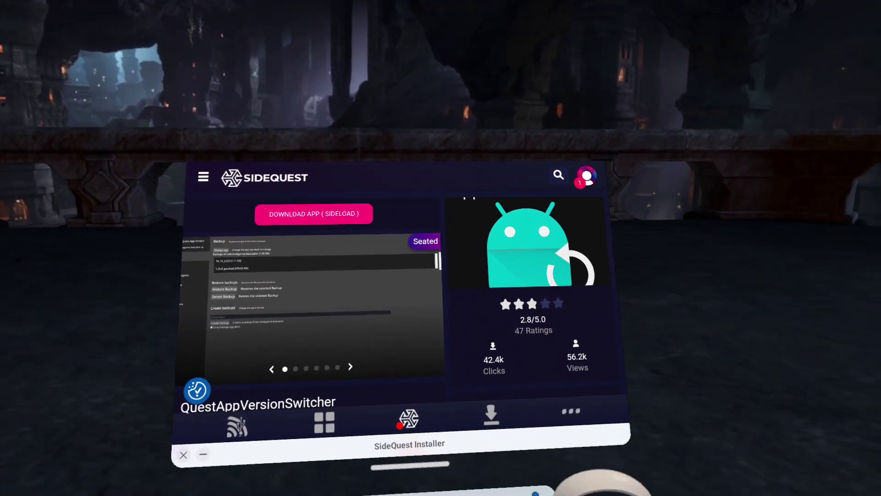
# Return to the App Library and launch QuestAppVersionSwitcher from the unknown-source apps.
pyautogui.click(503, 458)
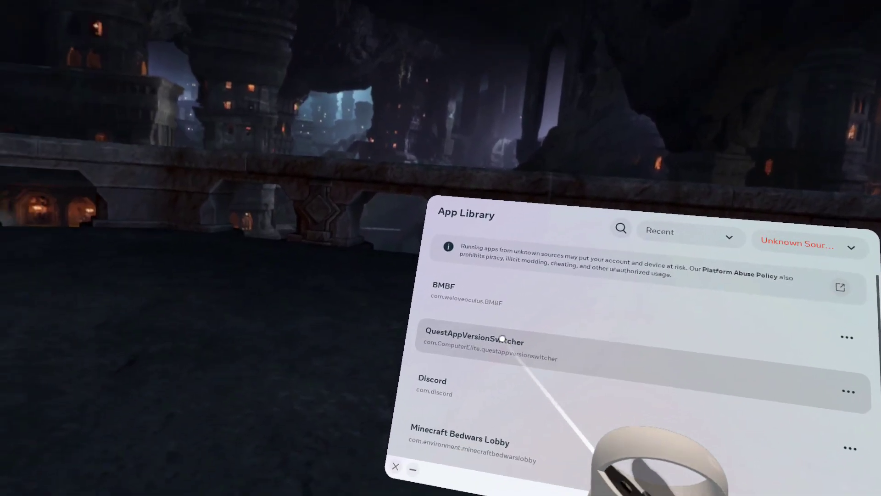
pyautogui.click(569, 367)
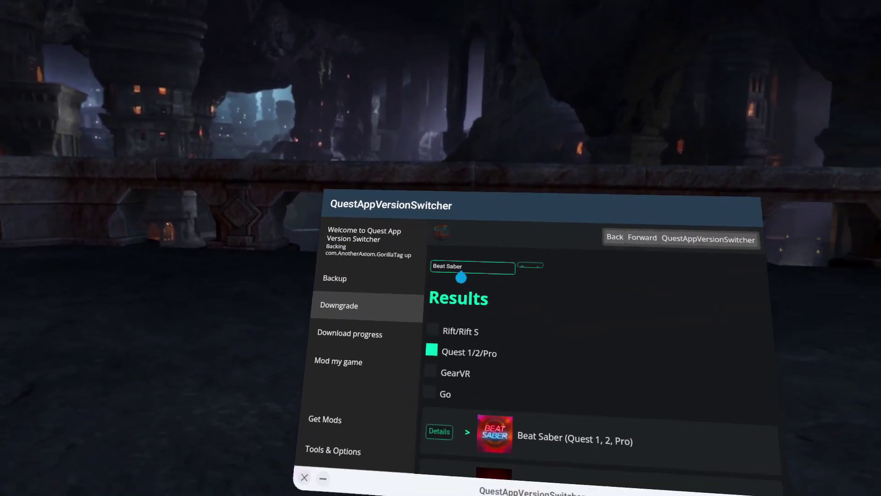
# Replace the Beat Saber search with Gorilla Tag and scroll its versions to 1.1.4.
pyautogui.click(461, 270)
pyautogui.press('BackSpace')
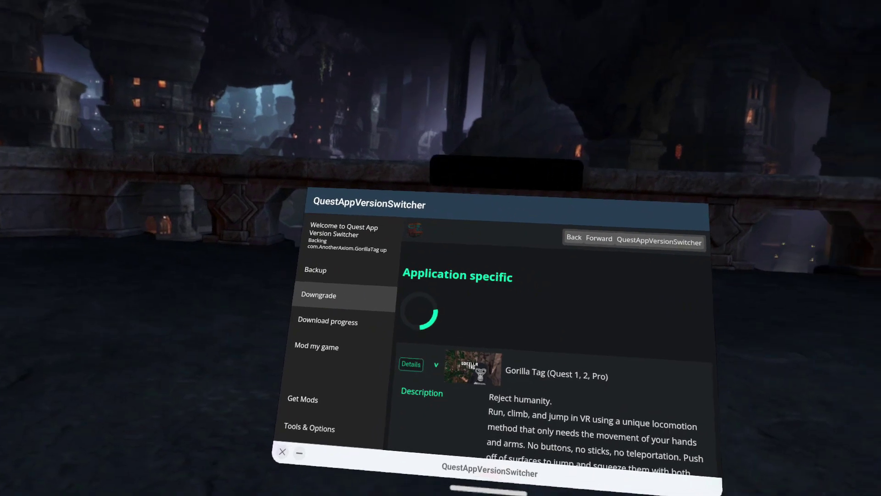
pyautogui.scroll(5, 527, 452)
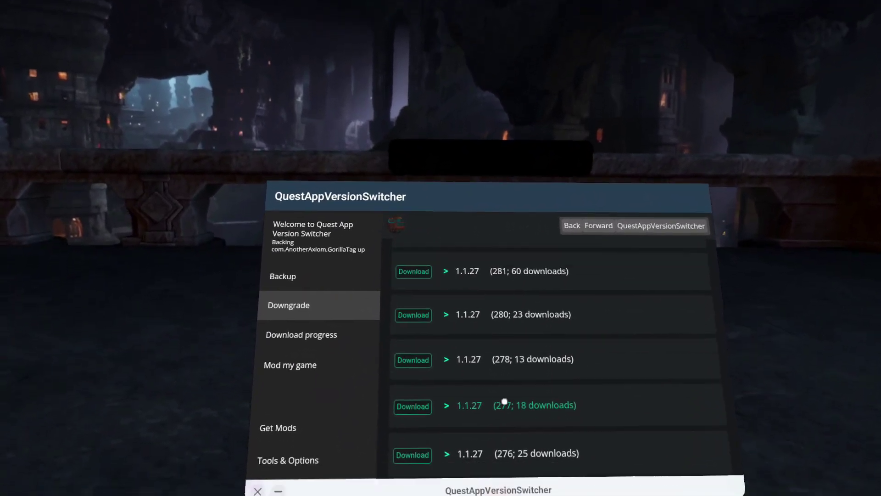
pyautogui.scroll(-15, 504, 402)
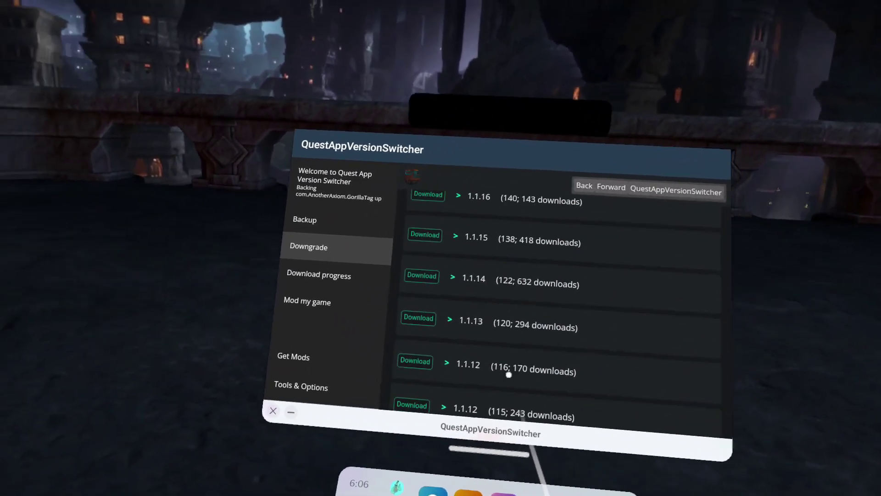
pyautogui.scroll(-15, 509, 374)
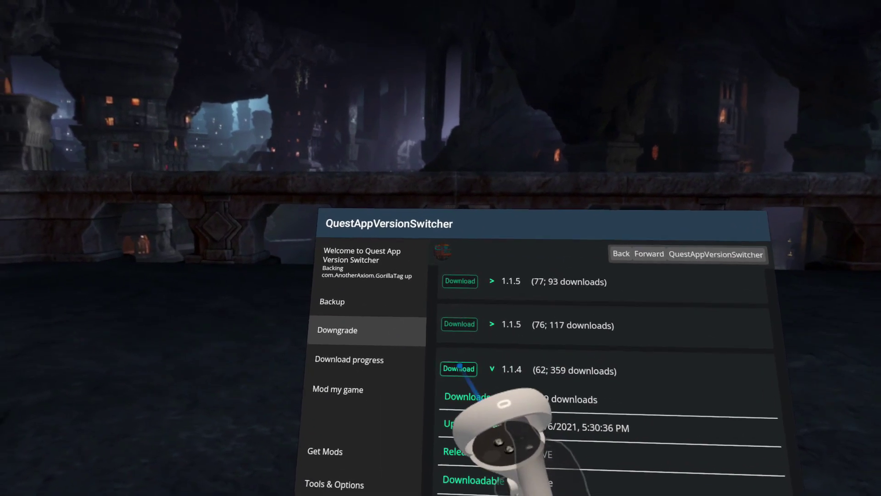
# Download Gorilla Tag 1.1.4 after confirming the password, check progress, then go to Backups.
pyautogui.click(452, 370)
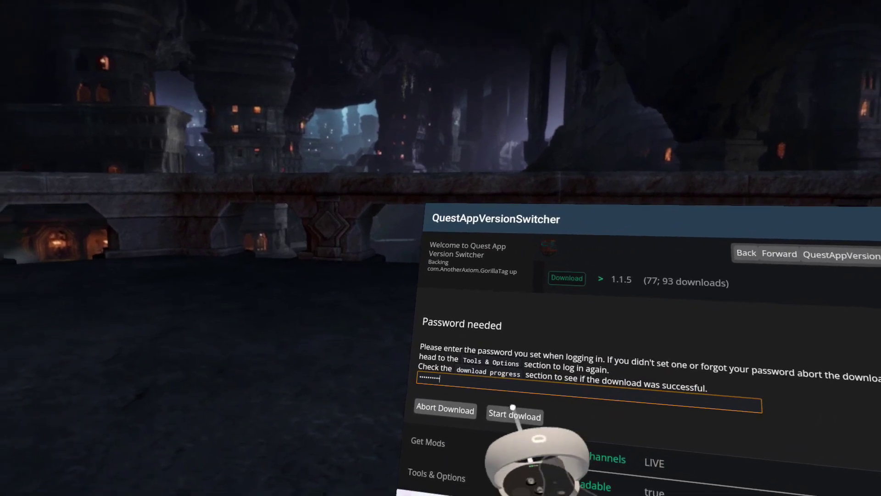
pyautogui.click(525, 434)
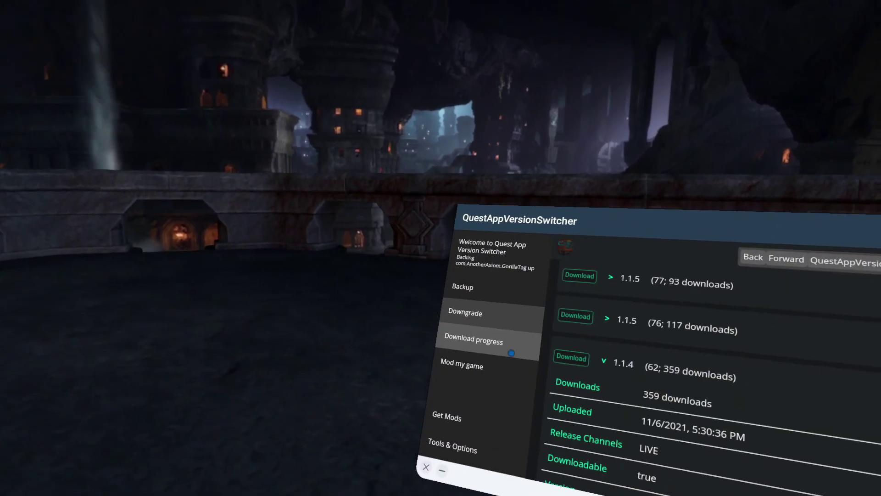
pyautogui.click(511, 352)
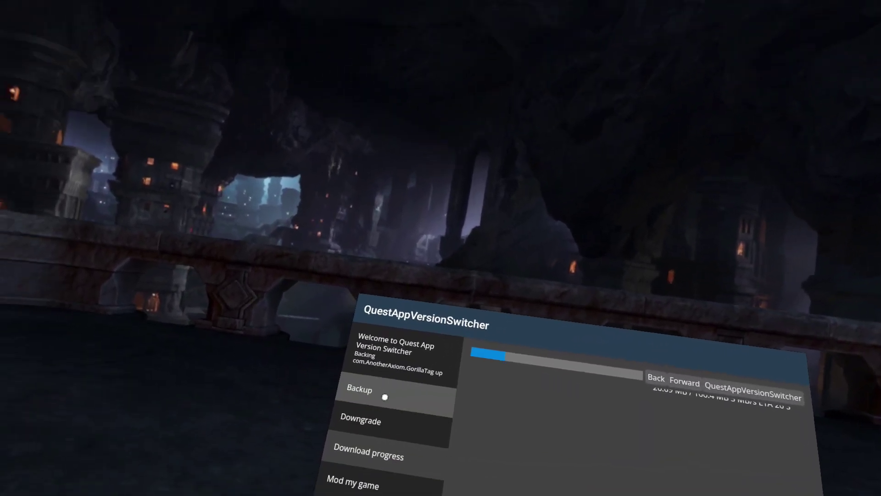
pyautogui.click(385, 397)
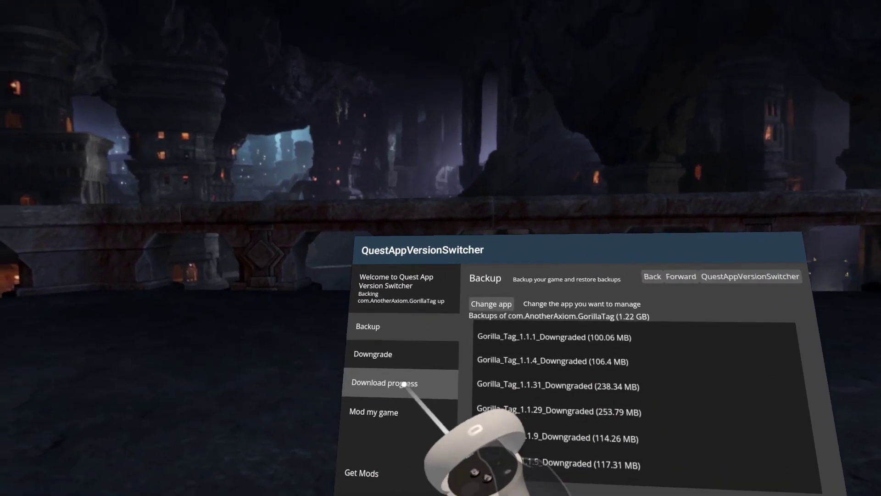
# Recheck download progress, then select the Gorilla_Tag_1.1.4_Downgraded backup.
pyautogui.click(403, 384)
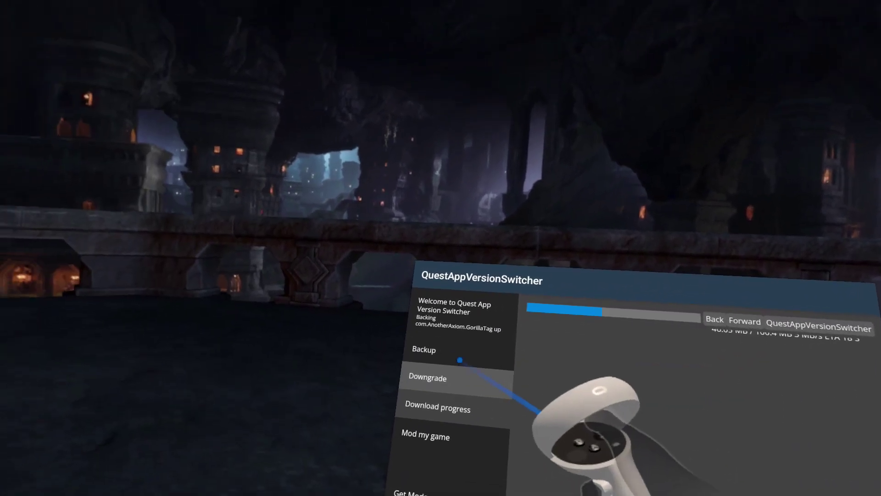
pyautogui.click(459, 351)
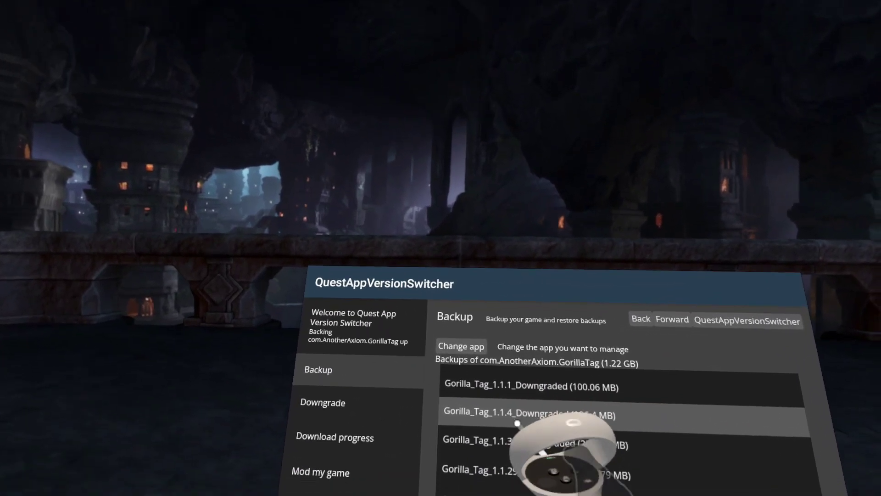
pyautogui.click(517, 420)
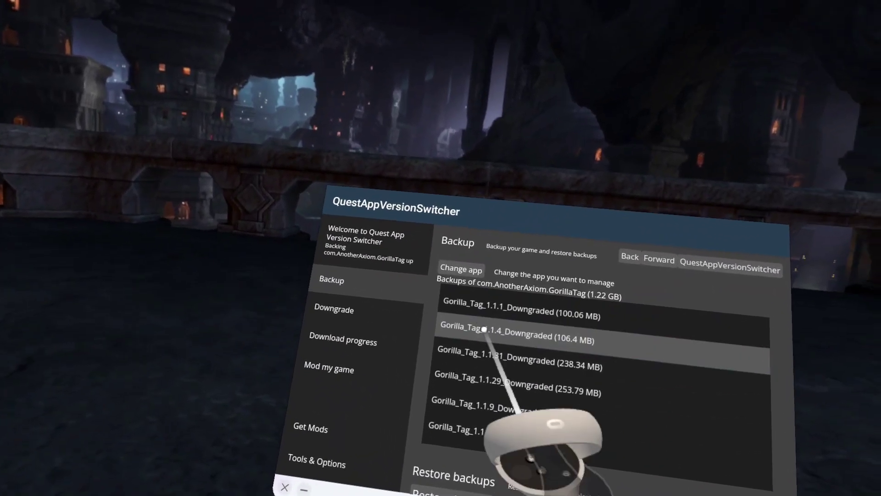
# Restore the 1.1.4 backup: uninstall the current Gorilla Tag and install the backed-up app.
pyautogui.scroll(-5, 499, 369)
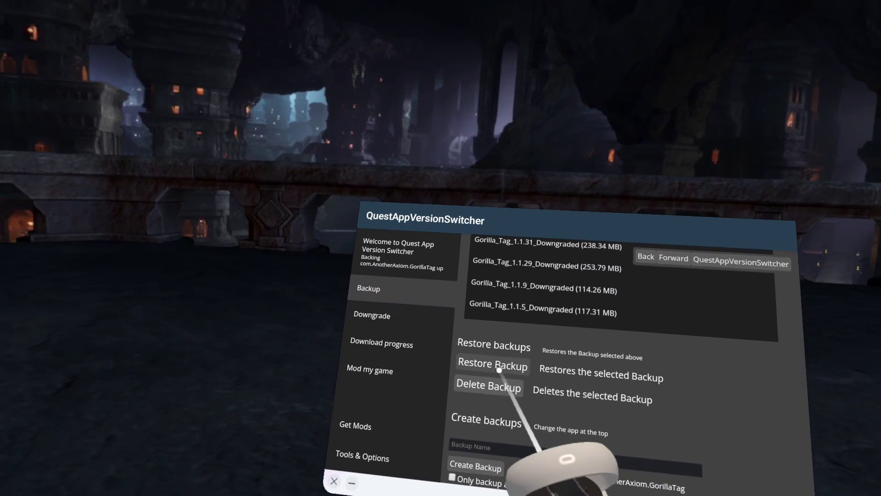
pyautogui.click(499, 370)
pyautogui.click(455, 420)
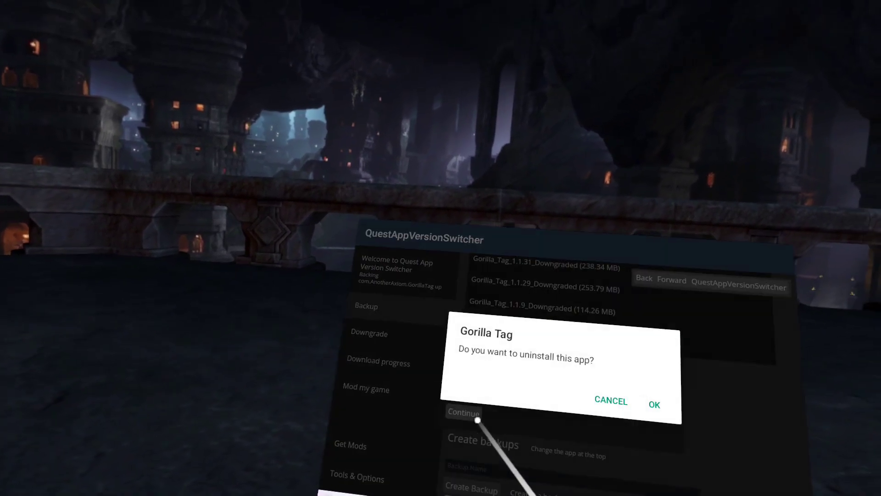
pyautogui.click(655, 405)
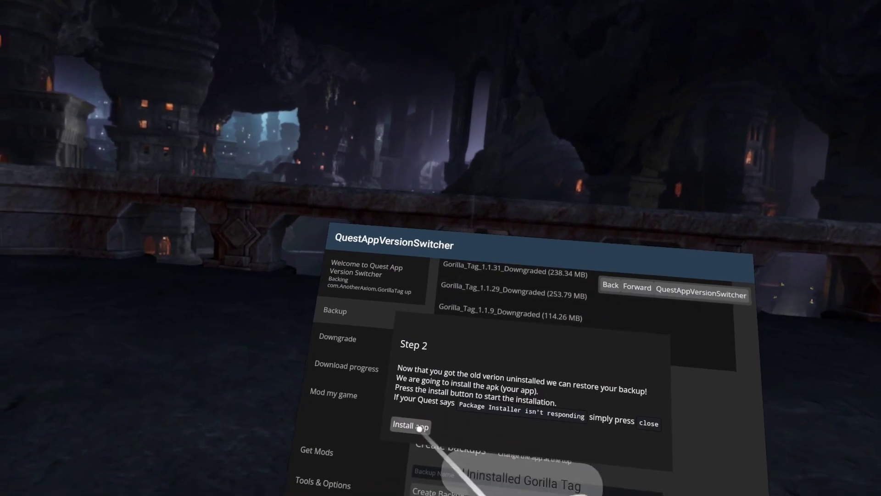
pyautogui.click(419, 428)
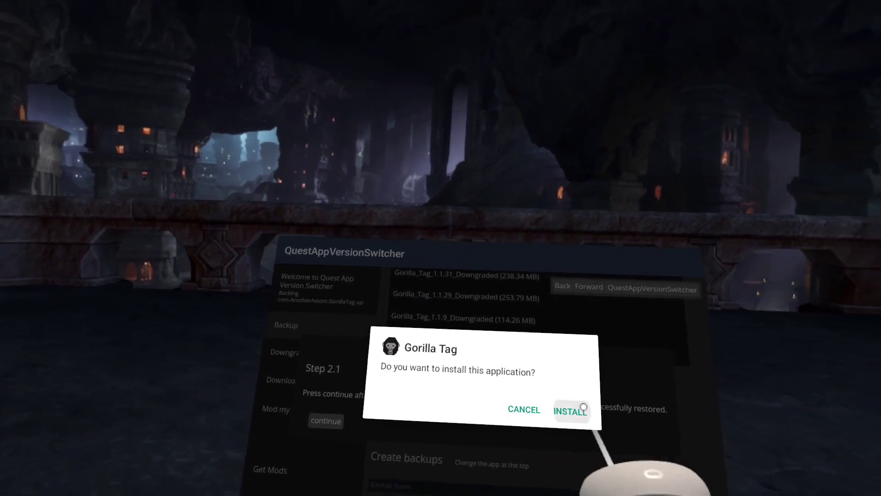
pyautogui.click(583, 407)
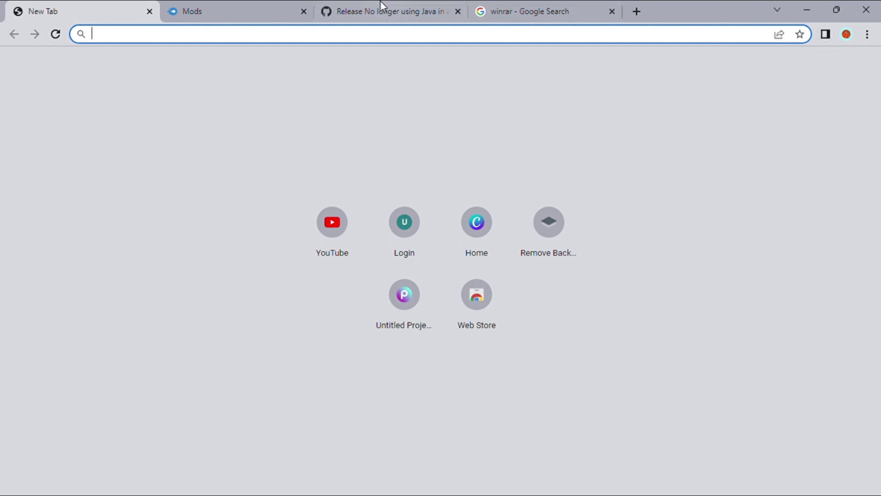
# View the Mods.zip download page, then the QuestPatcher 2.3.0 release tab.
pyautogui.click(245, 4)
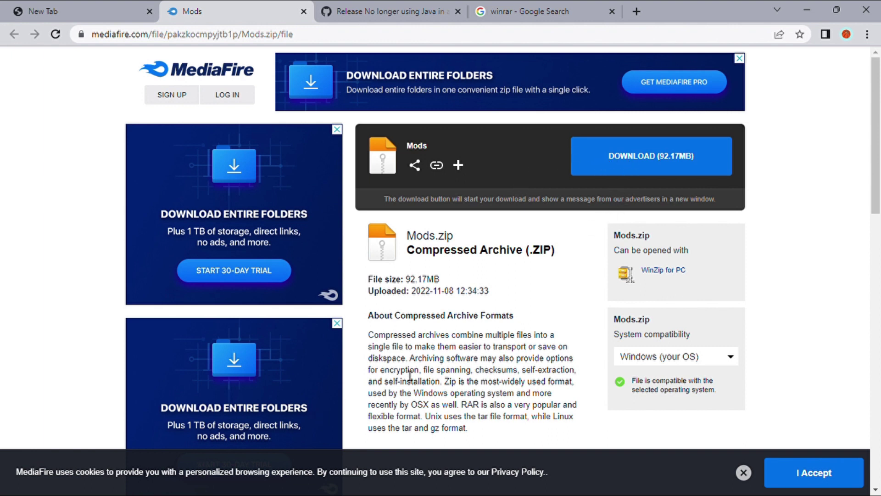
pyautogui.hotkey('ctrl', 'Tab')
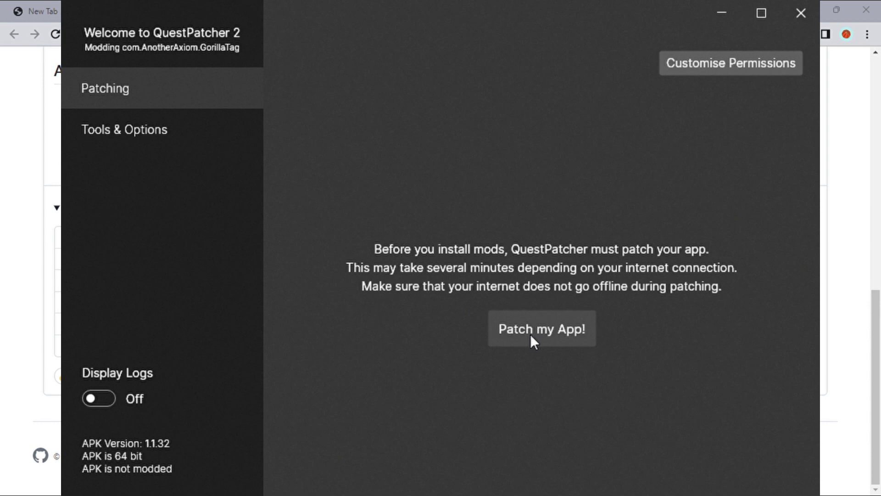
# Run 'Patch my App!' in QuestPatcher to make Gorilla Tag mod-ready.
pyautogui.click(531, 338)
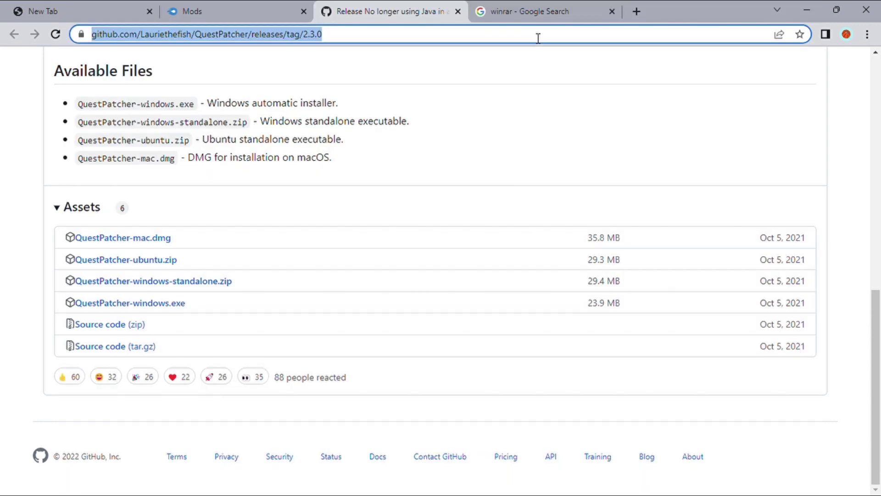
# Switch Chrome to the 'winrar - Google Search' tab.
pyautogui.click(524, 5)
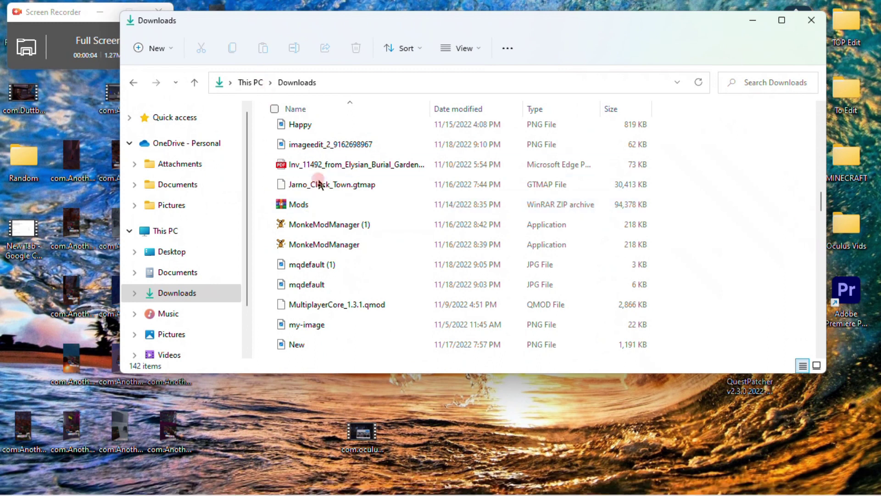
# Open Mods.zip in WinRAR, enter its Mods folder, and close the Downloads window.
pyautogui.doubleClick(309, 204)
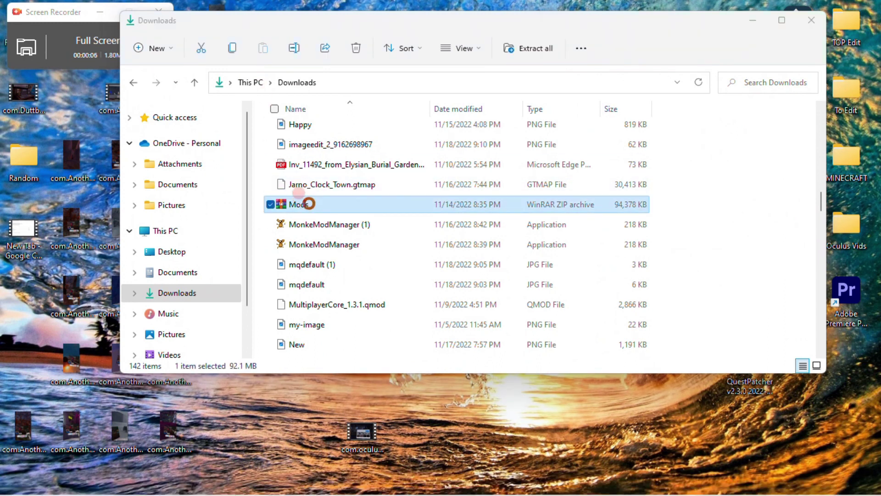
pyautogui.doubleClick(282, 293)
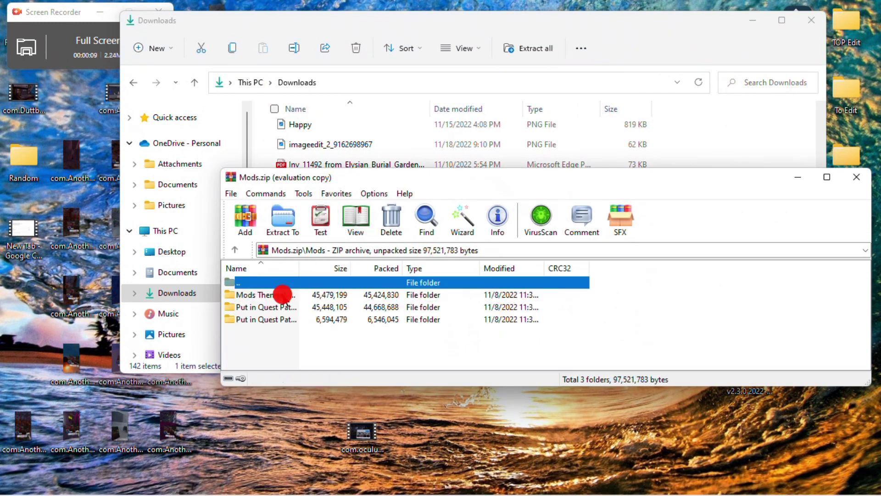
pyautogui.click(810, 19)
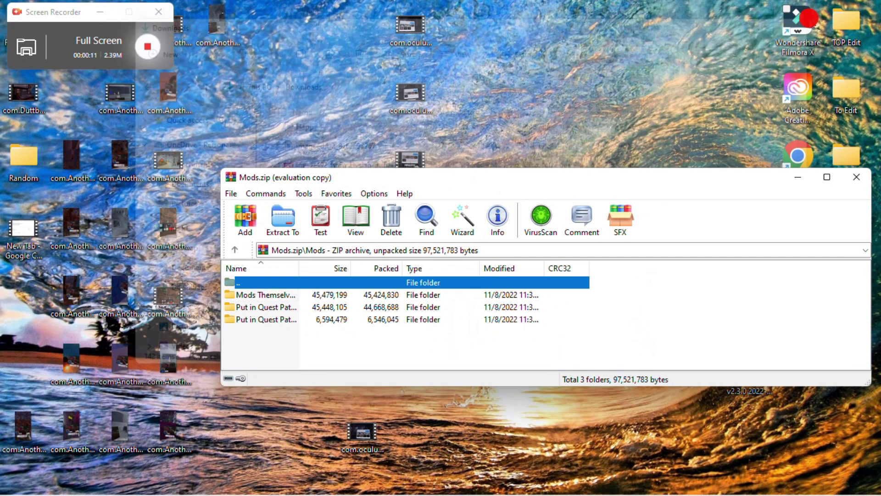
# Bring QuestPatcher and the Mods archive forward, then preview the CODEGEN and GORILLAUTILS qmods in Put in Quest Patcher First.
pyautogui.moveTo(493, 491)
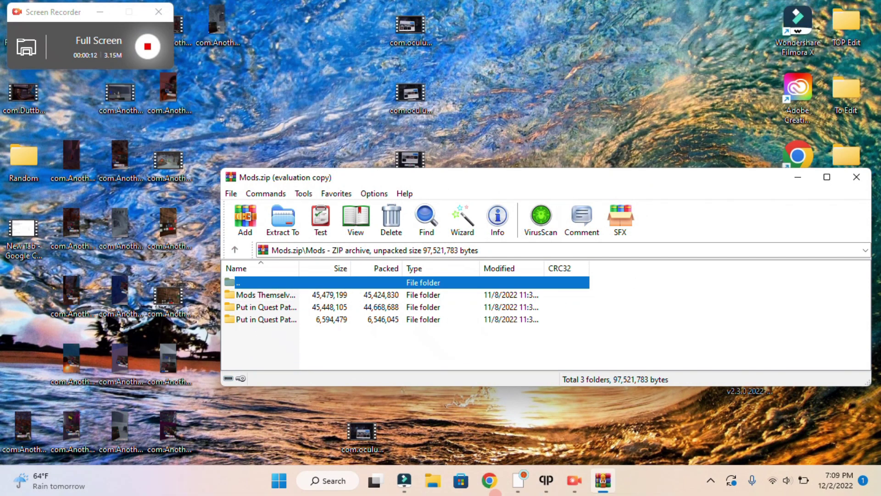
pyautogui.click(546, 482)
pyautogui.click(500, 143)
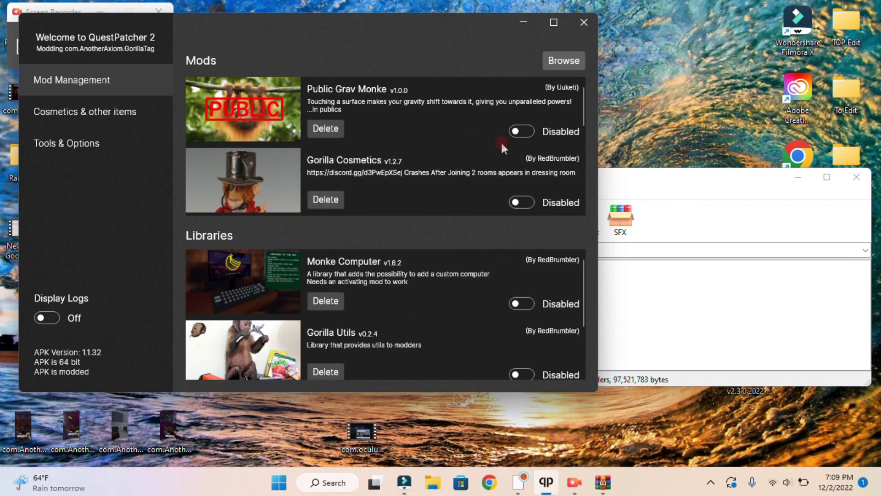
pyautogui.click(662, 175)
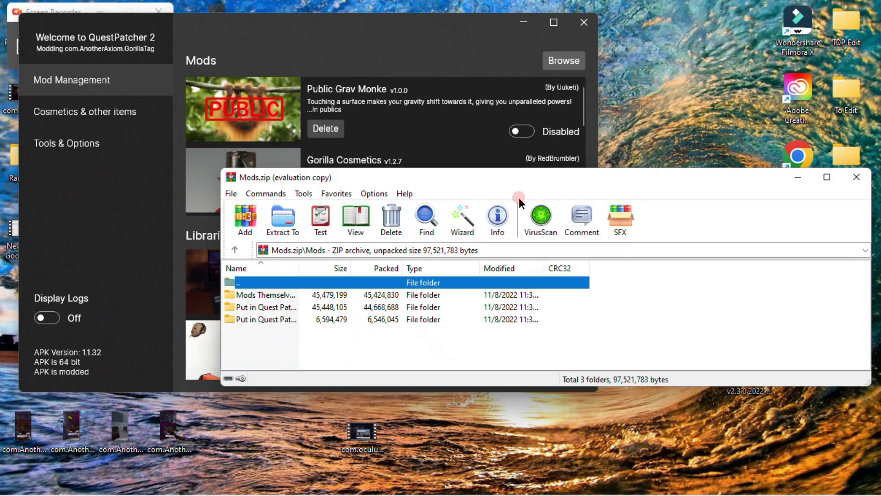
pyautogui.doubleClick(289, 307)
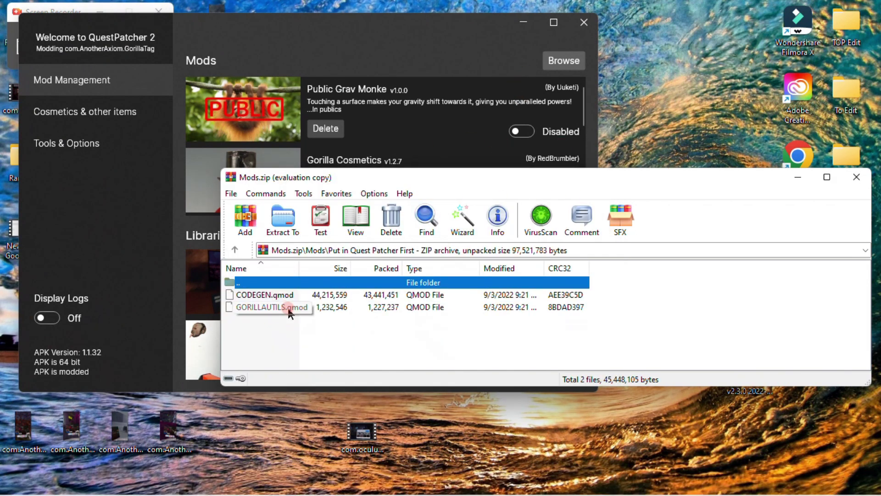
pyautogui.moveTo(291, 329); pyautogui.dragTo(366, 298)
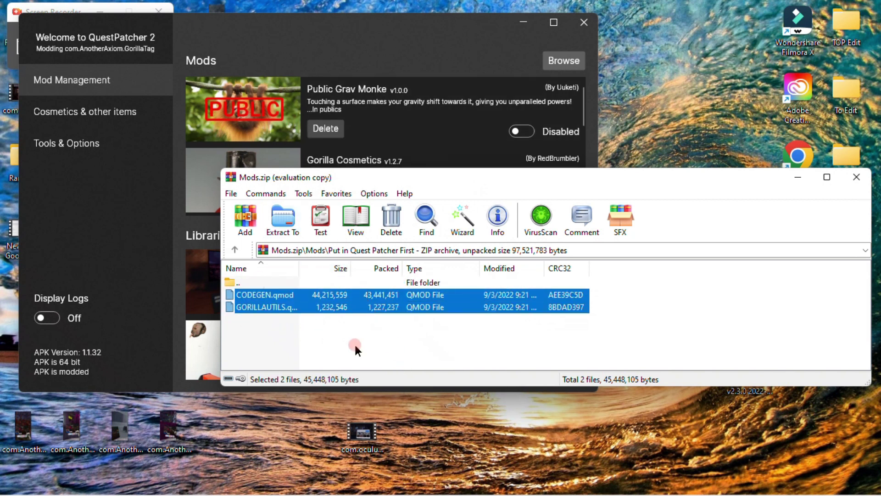
pyautogui.click(329, 315)
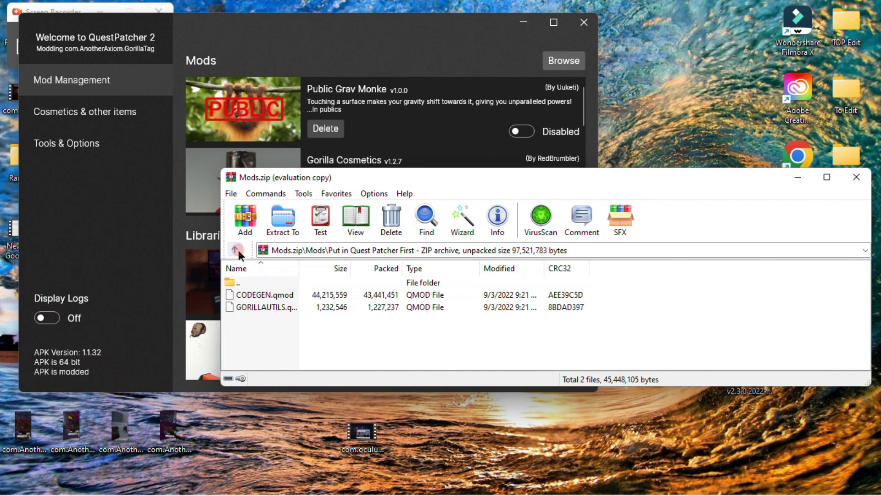
# Open Put in Quest Patcher Second and drag both Monke Computer qmods onto QuestPatcher.
pyautogui.click(242, 251)
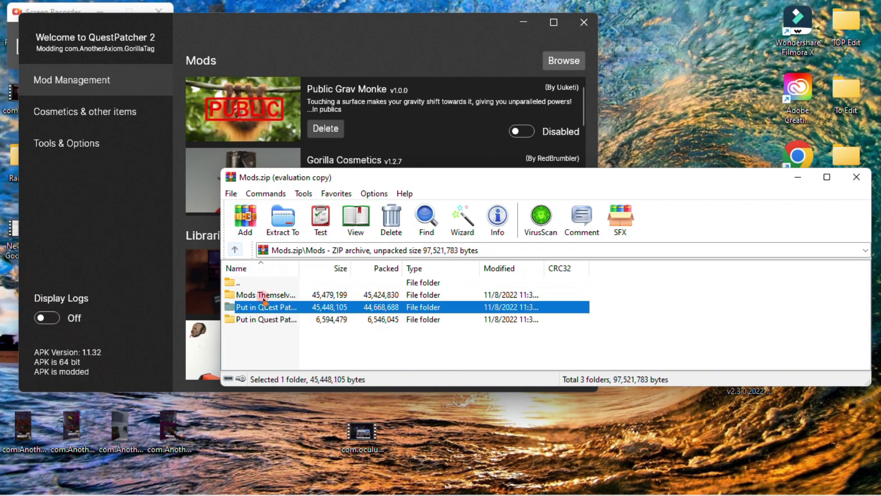
pyautogui.click(279, 319)
pyautogui.doubleClick(277, 318)
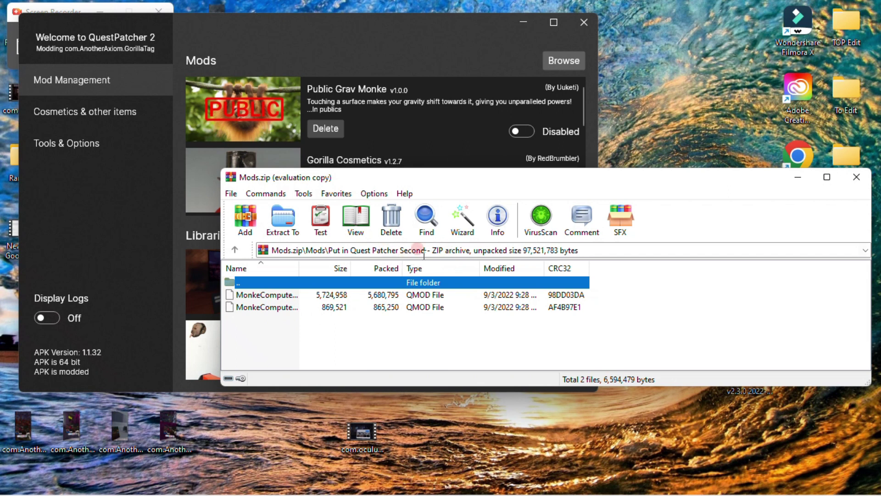
pyautogui.moveTo(276, 324); pyautogui.dragTo(275, 298)
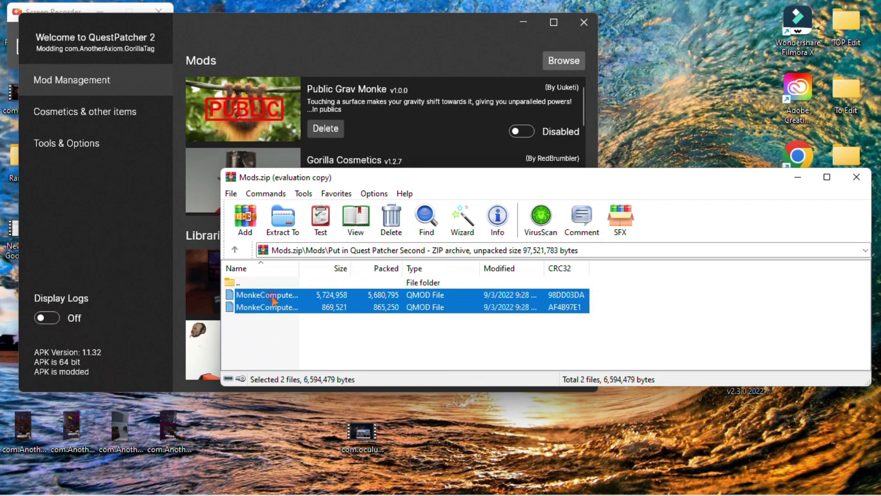
pyautogui.moveTo(306, 112); pyautogui.dragTo(307, 113)
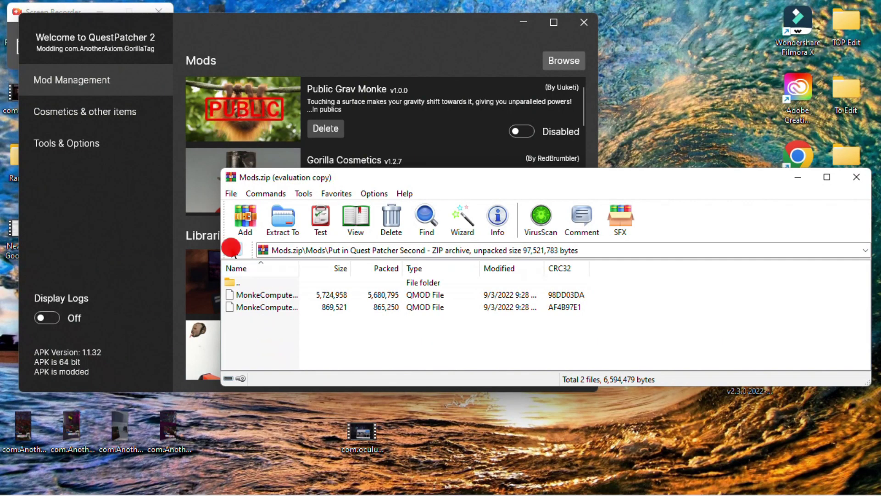
# Open the Mods Themselves (Put In QP Third) folder and select its five qmod files.
pyautogui.click(235, 250)
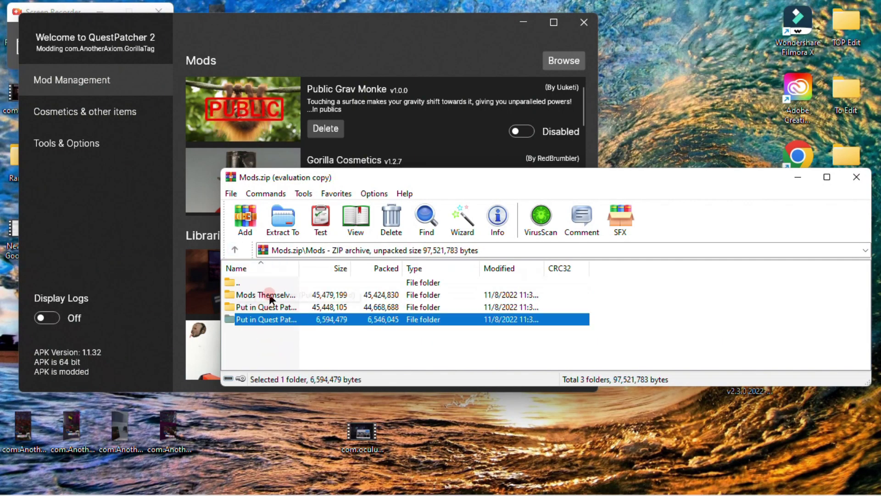
pyautogui.doubleClick(269, 293)
pyautogui.moveTo(281, 354); pyautogui.dragTo(290, 296)
# Clear the selection, close the Mods archive, and turn on Public Grav Monke in QuestPatcher.
pyautogui.click(289, 359)
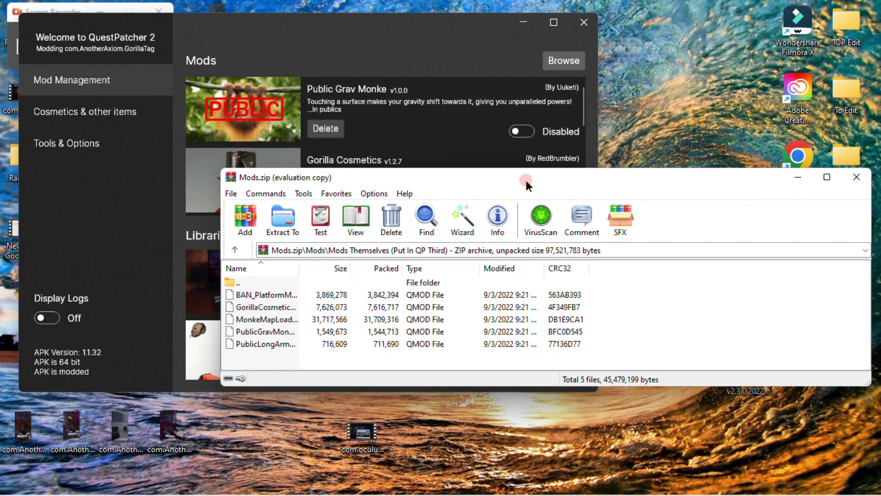
pyautogui.click(861, 184)
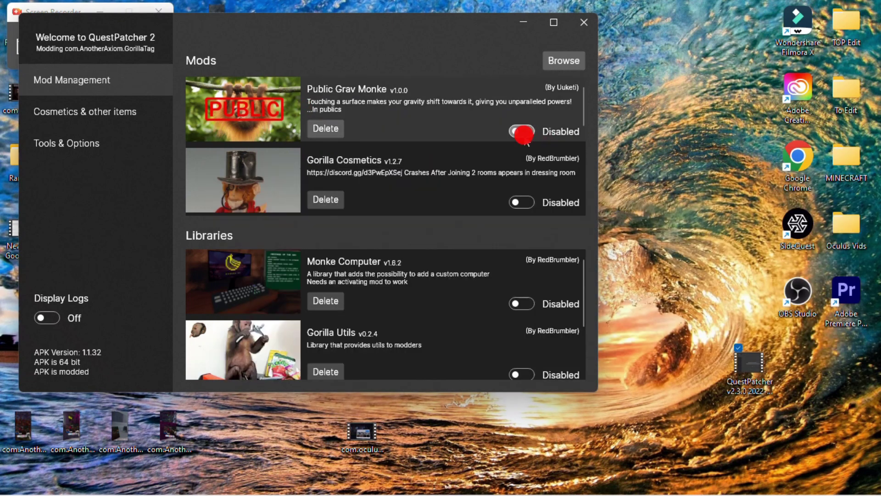
pyautogui.click(523, 133)
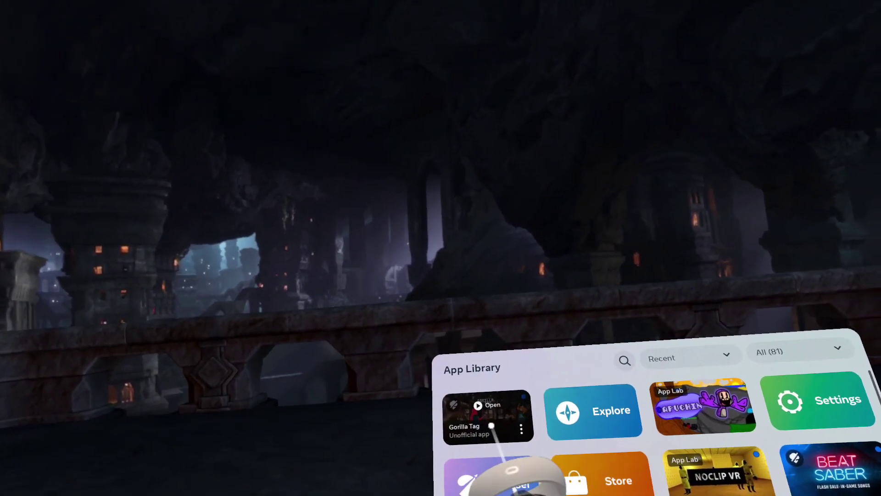
# Start the unofficial Gorilla Tag app from its tile in the Meta Quest App Library.
pyautogui.click(478, 404)
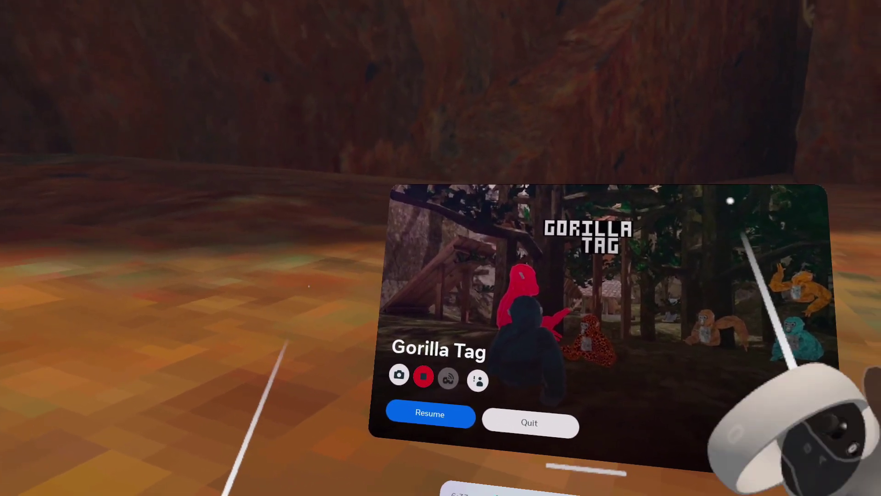
# Resume modded Gorilla Tag from the pause menu, then return to the App Library.
pyautogui.click(431, 413)
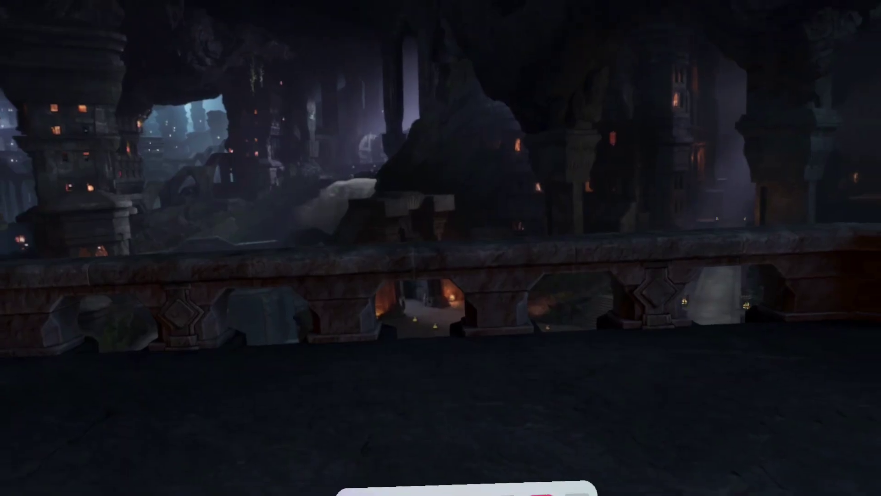
pyautogui.click(577, 492)
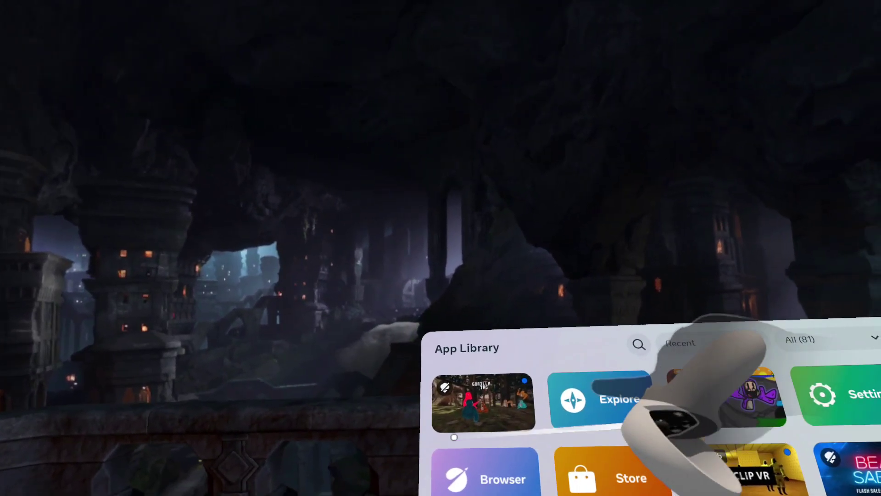
# Open Gorilla Tag, choose Update Now for version 1.1.32, and launch it again.
pyautogui.click(500, 417)
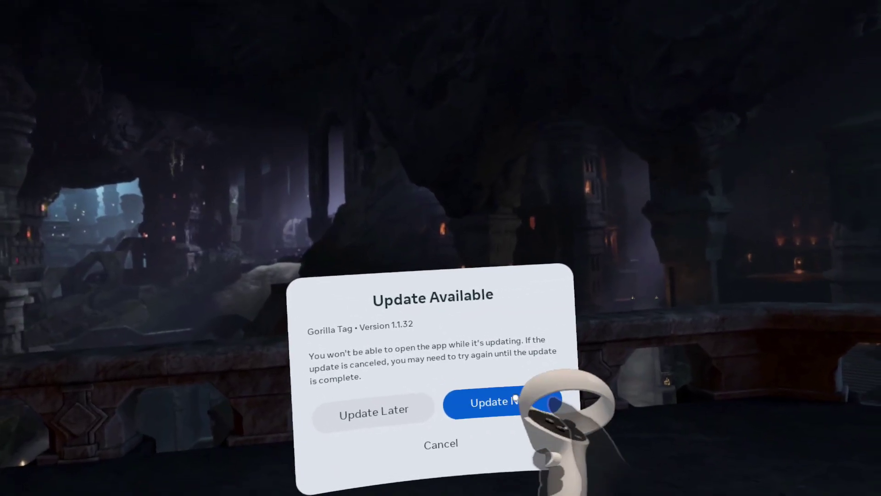
pyautogui.click(498, 414)
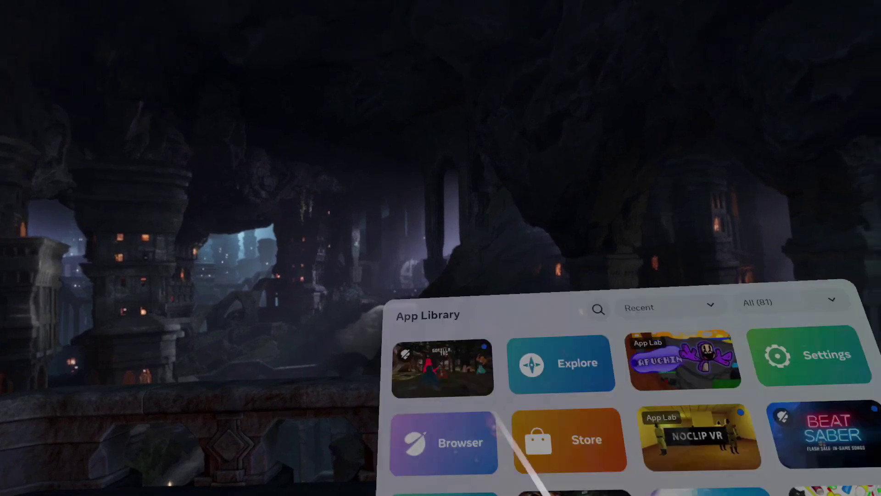
pyautogui.click(390, 345)
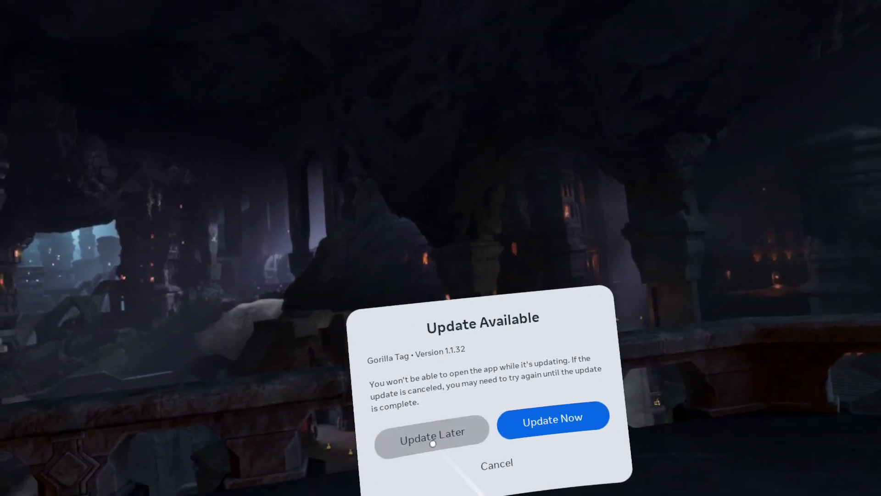